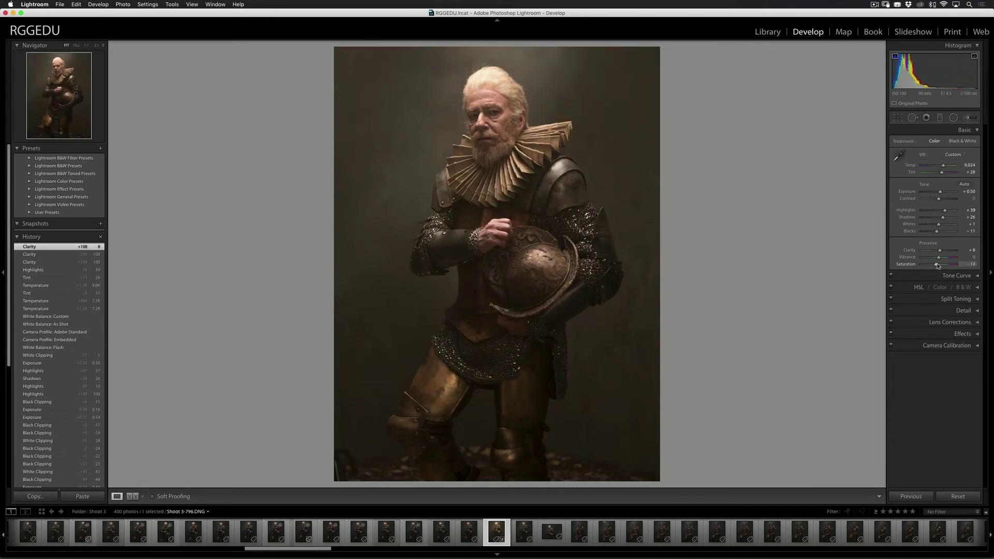
Warm the portrait's temperature to 13,459, reduce its saturation to -18 and set the tint to +29
left_click_drag(939, 266, 937, 265)
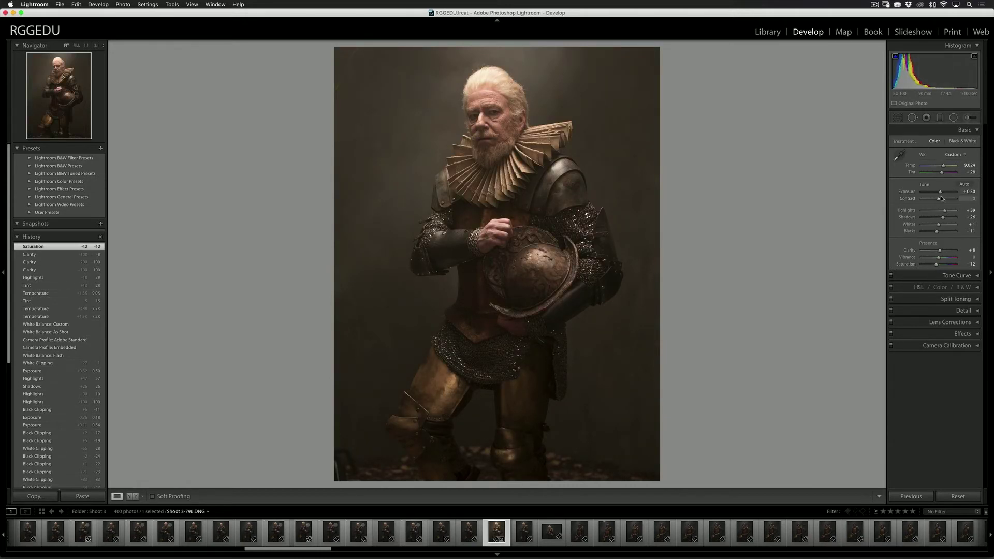
left_click_drag(945, 167, 949, 167)
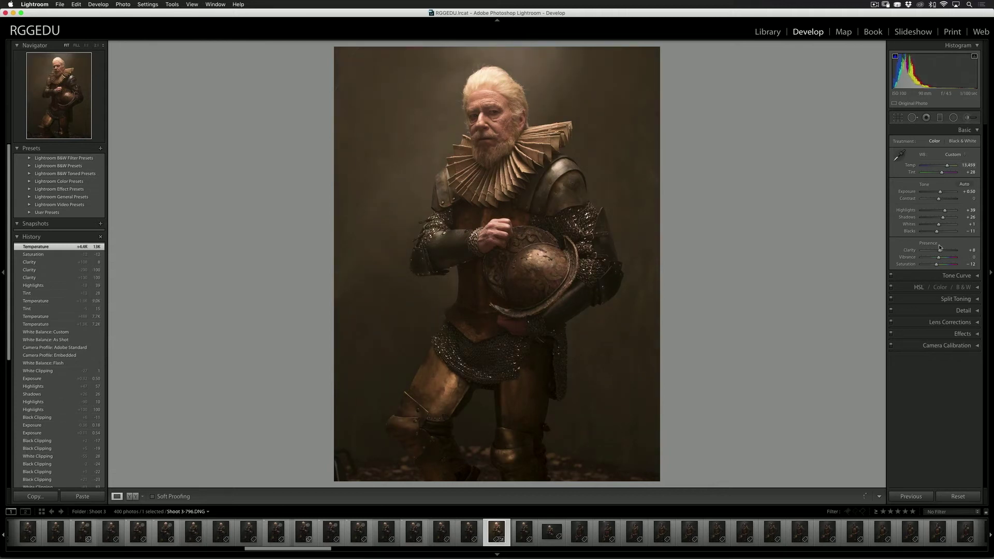
left_click_drag(937, 265, 932, 265)
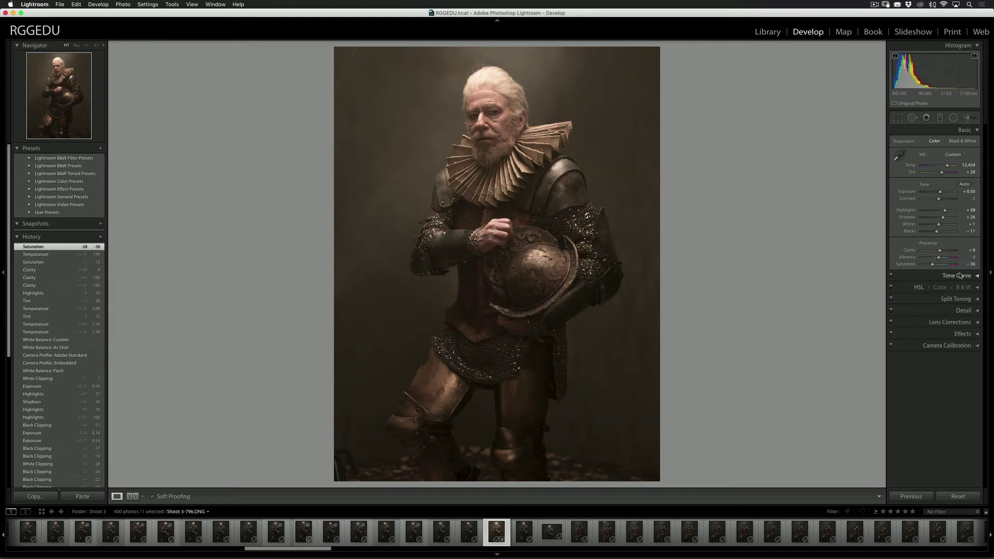
left_click_drag(971, 278, 972, 274)
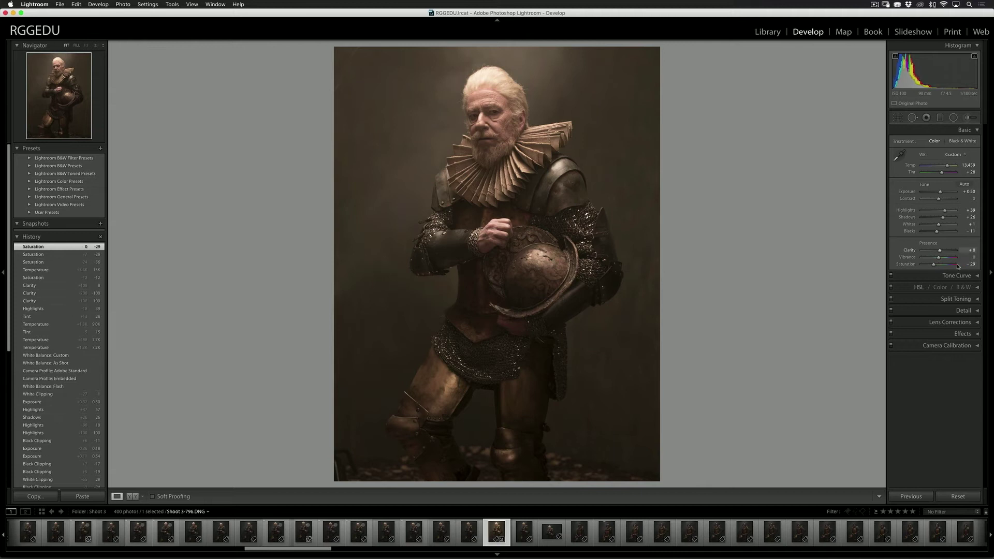
left_click_drag(971, 265, 975, 265)
left_click_drag(974, 264, 972, 264)
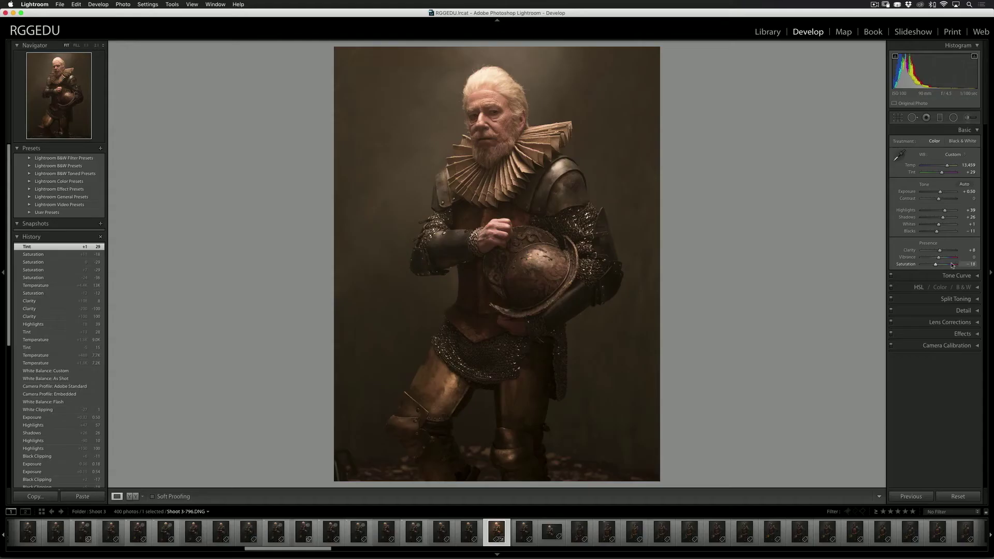
Try a saturation of +65 on the portrait and undo it
left_click_drag(935, 264, 950, 264)
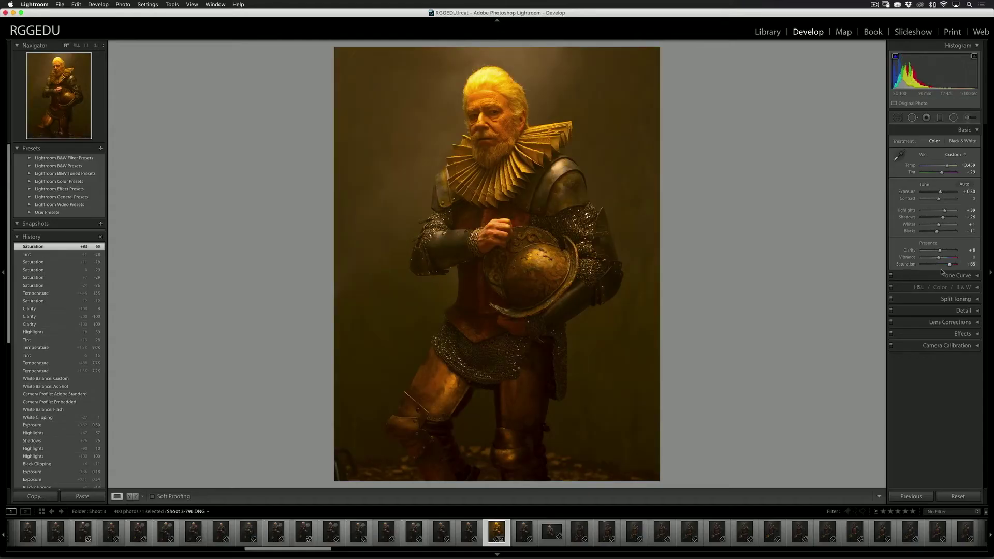
key("cmd+z")
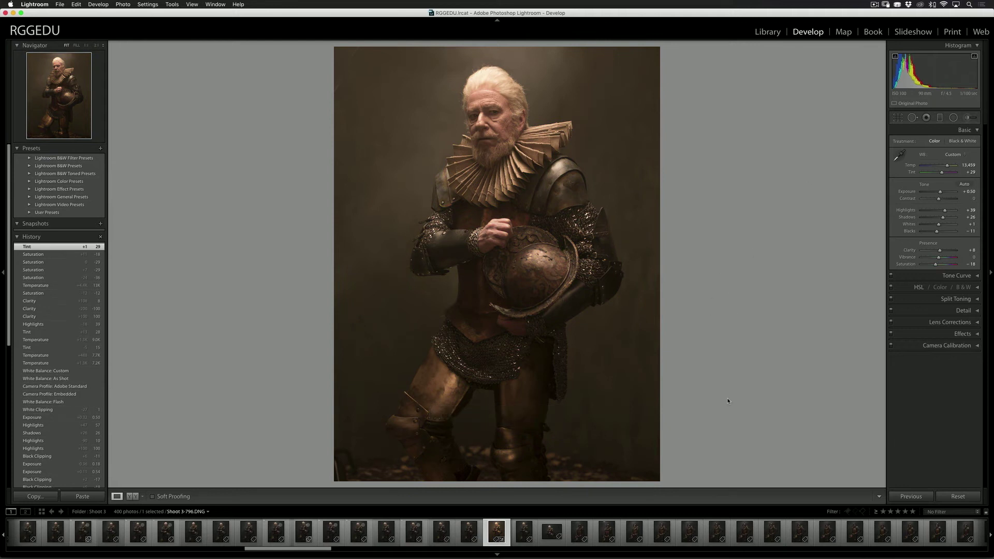
Test the vibrance at +100, and settle it at +37
left_click_drag(939, 257, 985, 265)
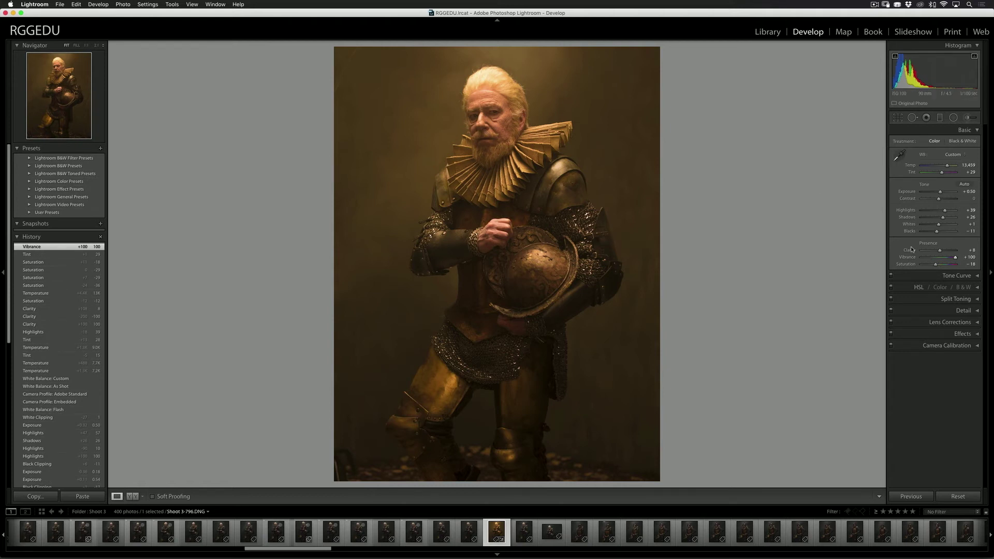
left_click_drag(946, 257, 942, 258)
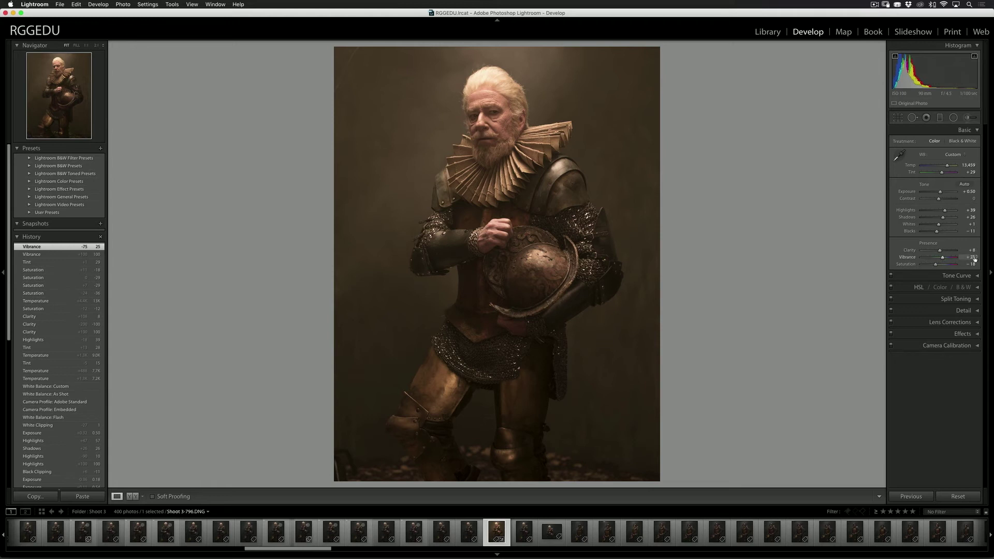
left_click_drag(945, 259, 939, 268)
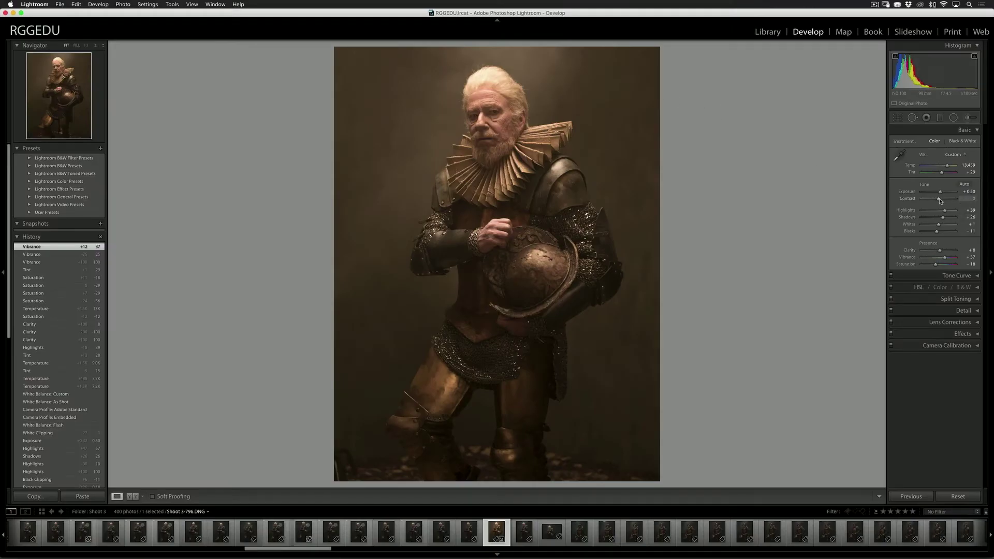
Test the contrast at both extremes, +100 and -100, and settle it at +8
left_click_drag(939, 199, 976, 200)
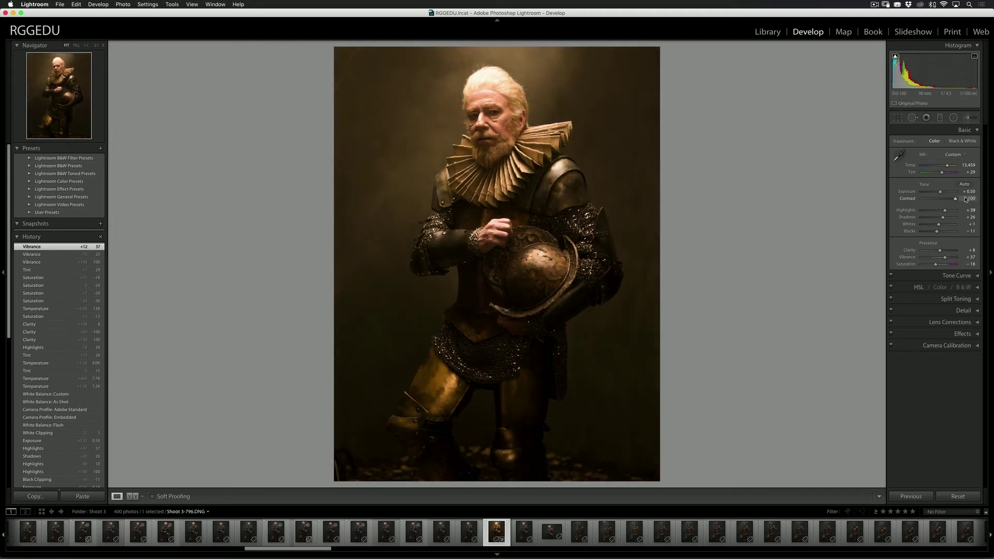
left_click_drag(962, 201, 881, 193)
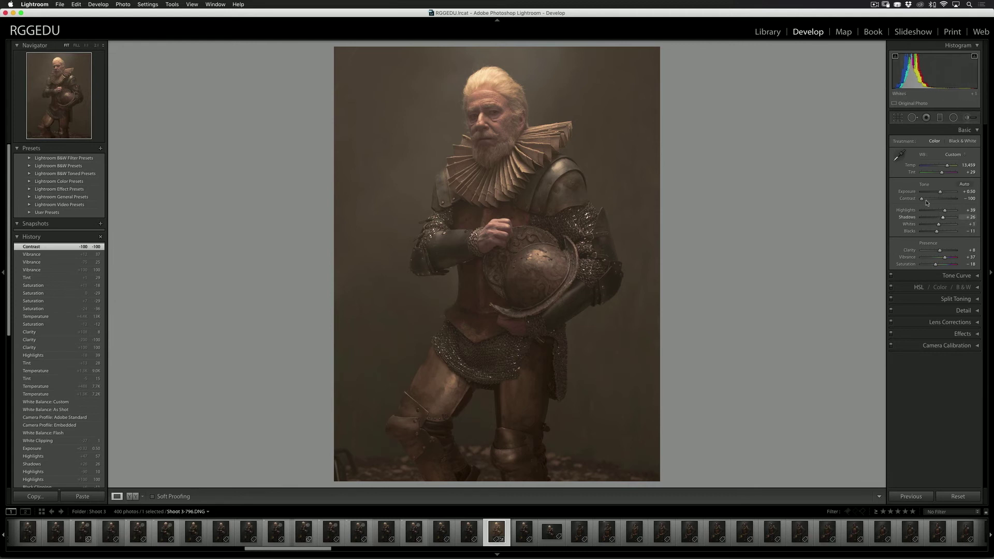
left_click_drag(938, 199, 940, 201)
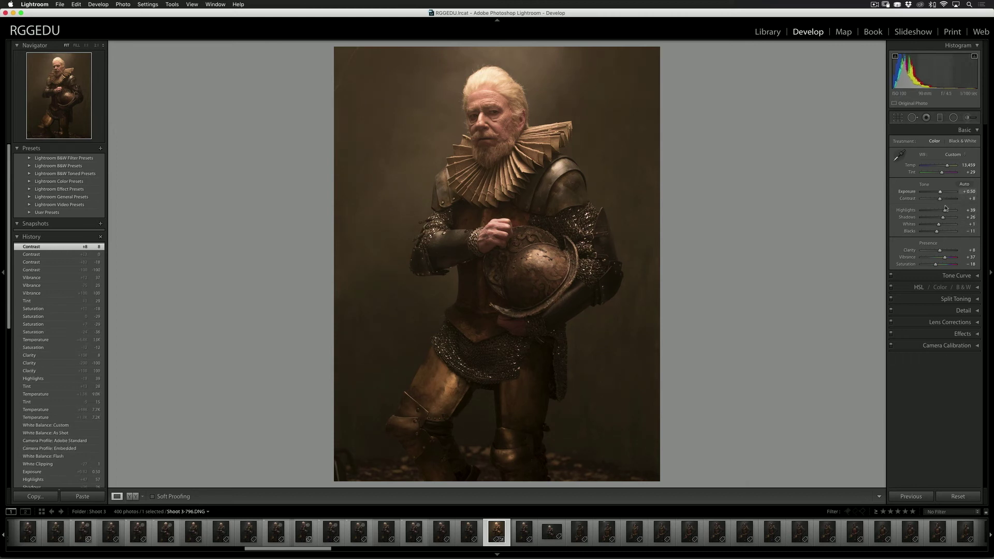
Set the shadows to +43, tint to +39, whites to -48 and highlights to +5
left_click_drag(946, 221, 950, 221)
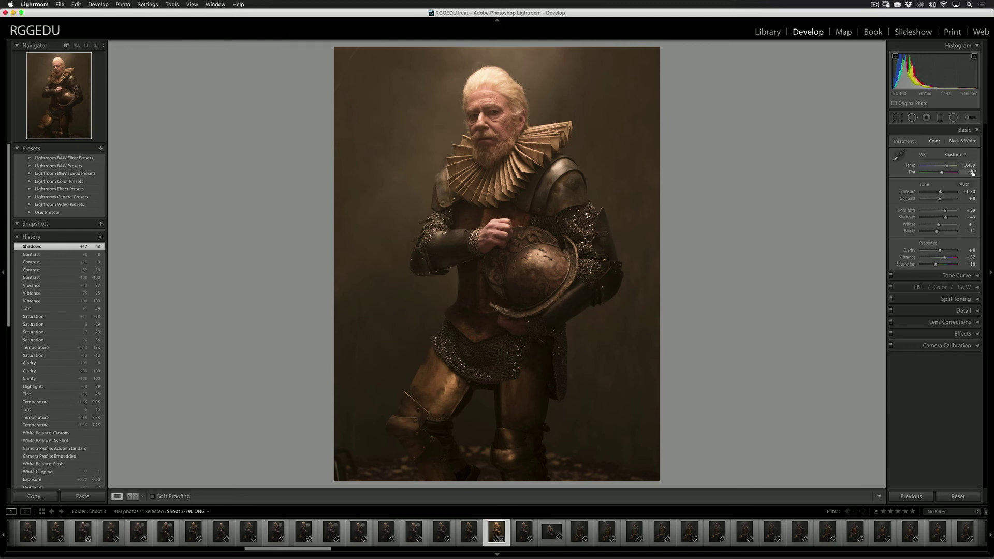
left_click_drag(969, 172, 973, 172)
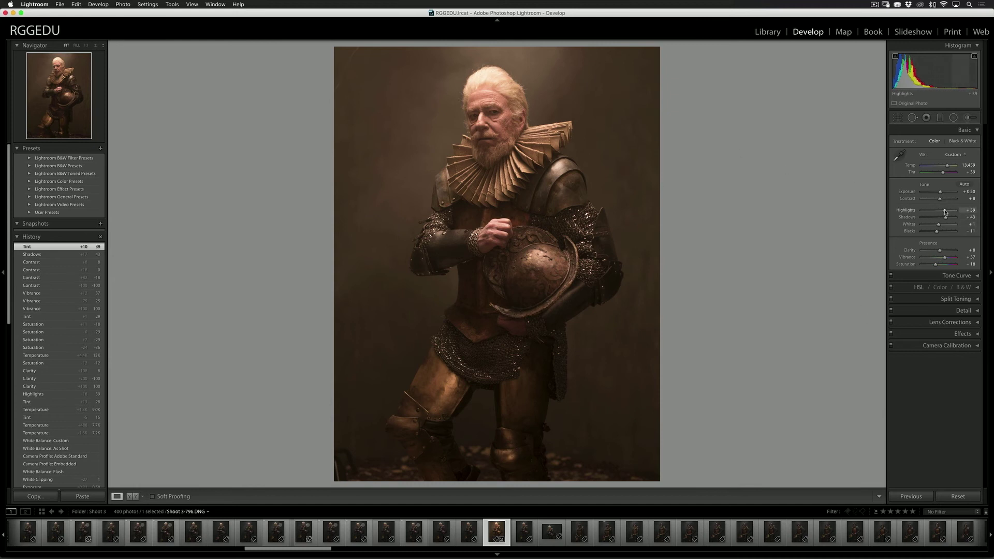
left_click_drag(937, 226, 912, 261)
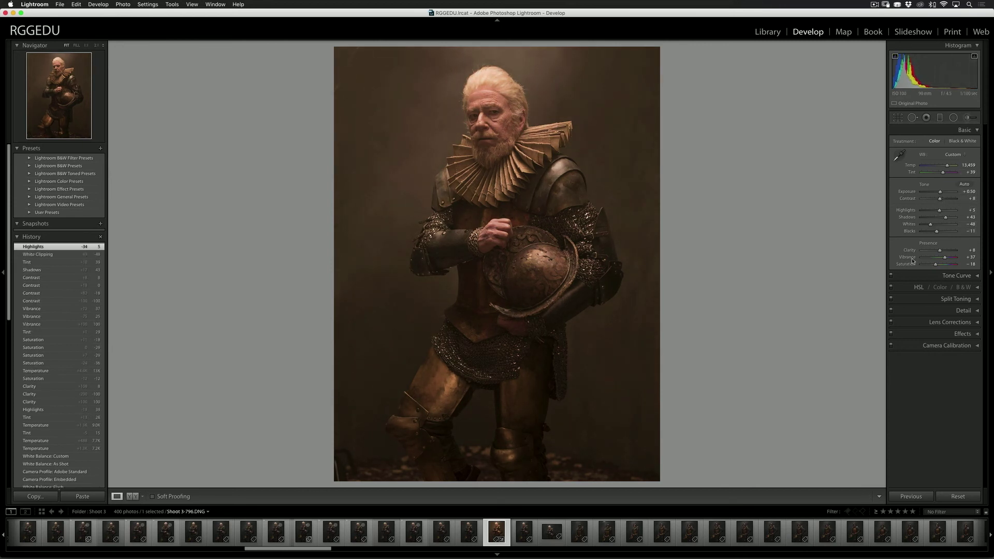
Try raising the blacks to -1 and bring them back to -11
key("equal")
key("equal")
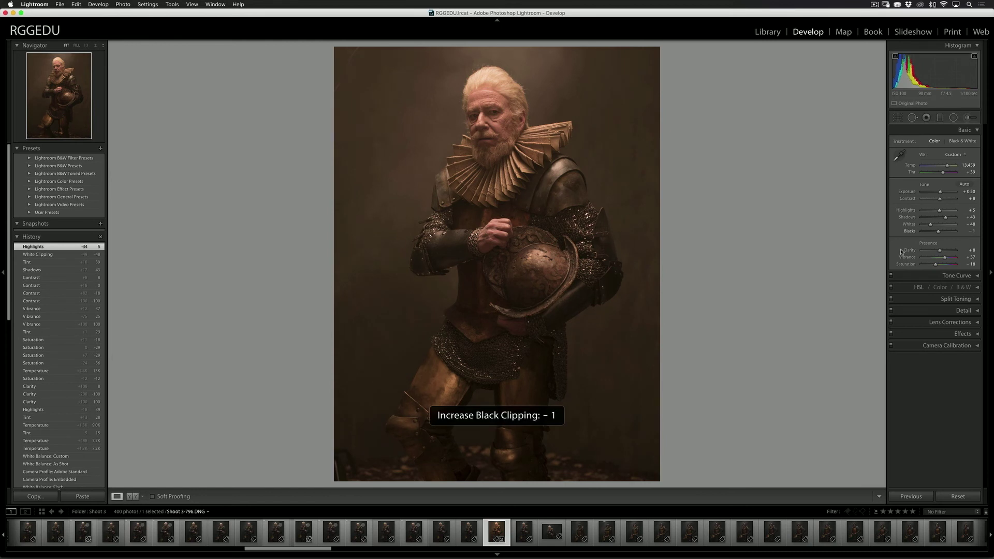
key("minus")
key("minus")
Cycle through the basic adjustments to Exposure and raise it to +0.70
key("comma")
key("period")
key("period")
key("period")
key("period")
key("period")
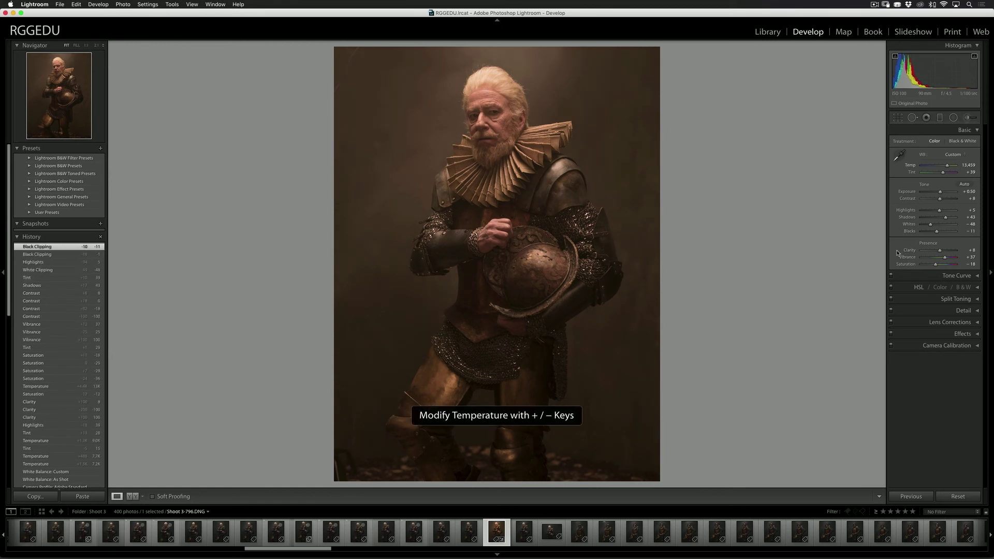
key("period")
key("period")
key("plus")
key("plus")
key("plus")
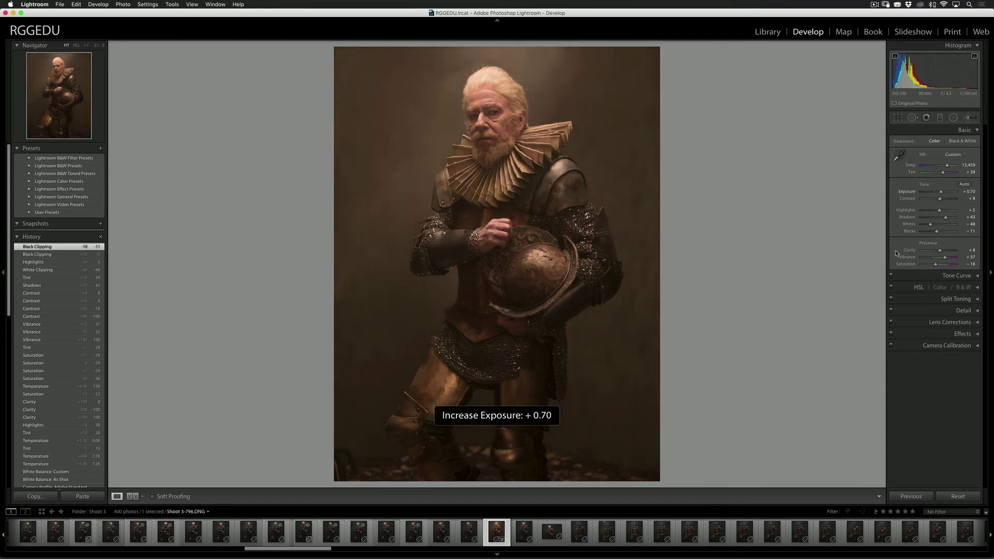
key("minus")
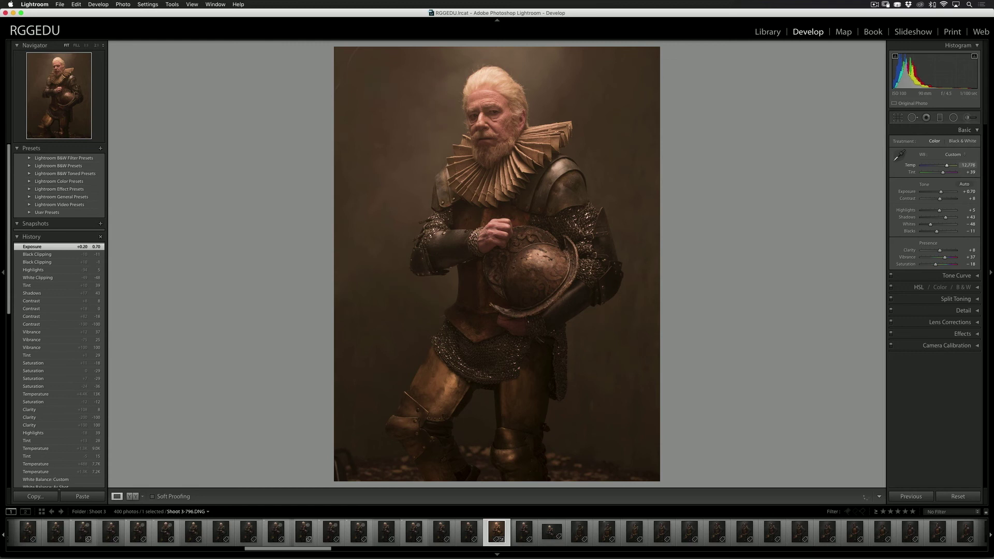
Cool the temperature to 12,394, reduce the tint to +32, and compare the photo side by side with its unedited version
left_click_drag(969, 165, 967, 166)
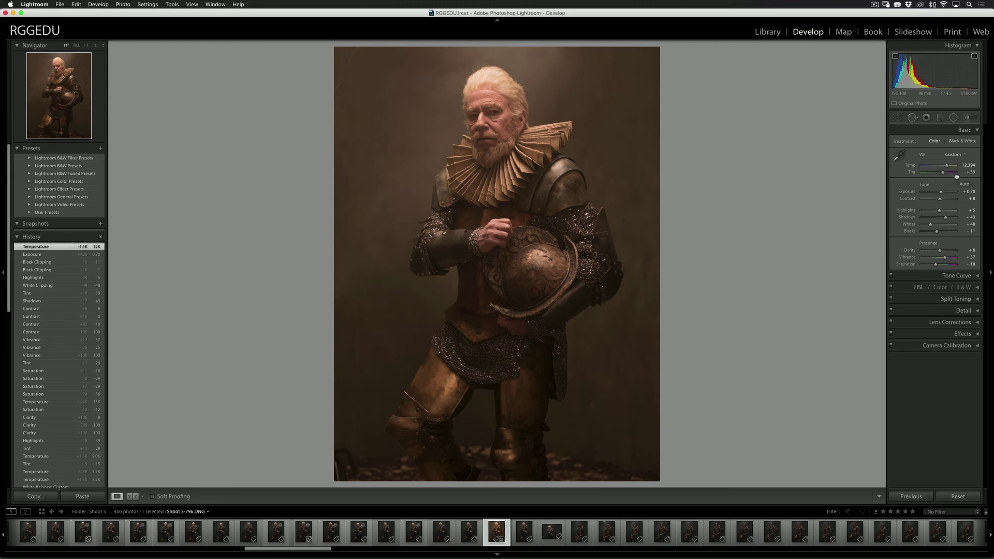
left_click_drag(971, 177, 965, 177)
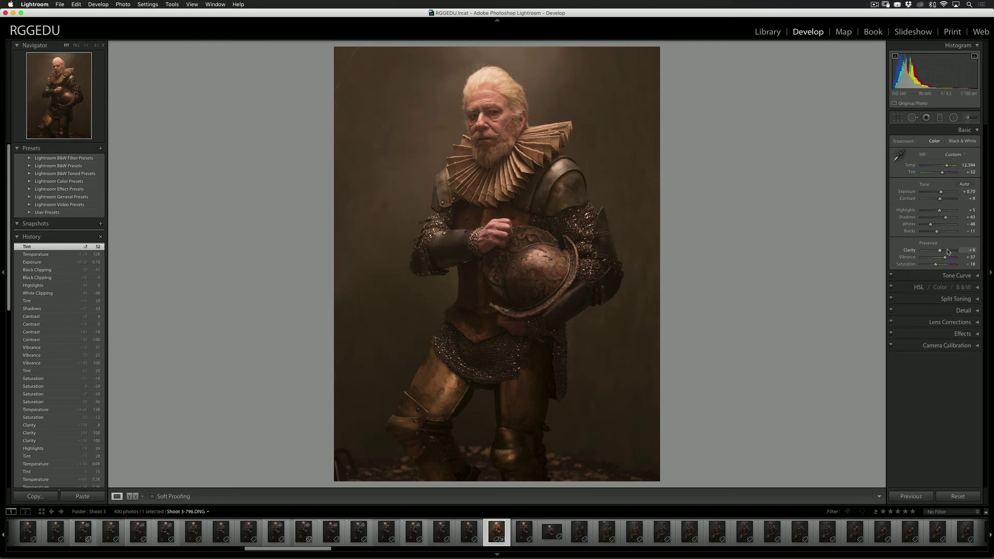
key("y")
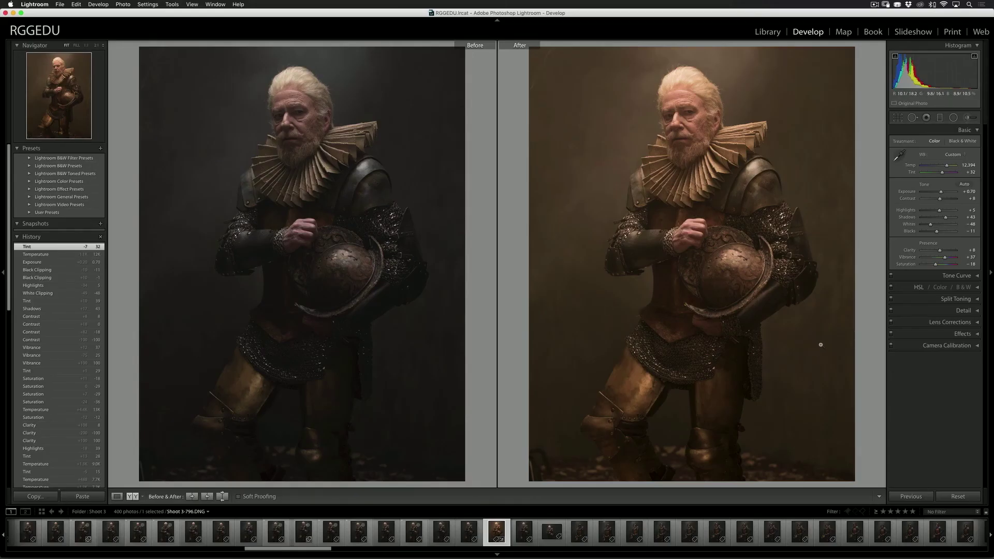
key("y")
Set the exposure to +0.60 and show the before and after versions side by side
key("minus")
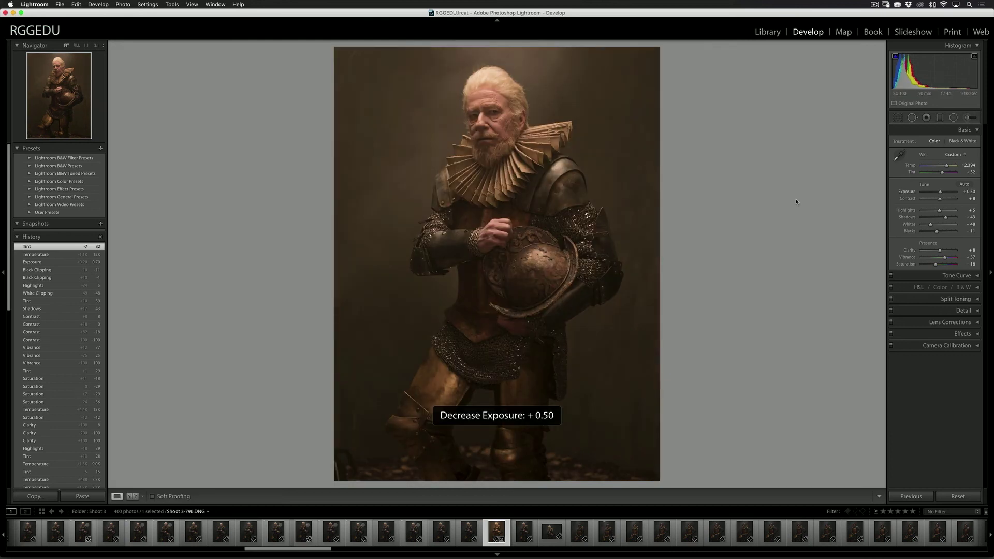
key("equal")
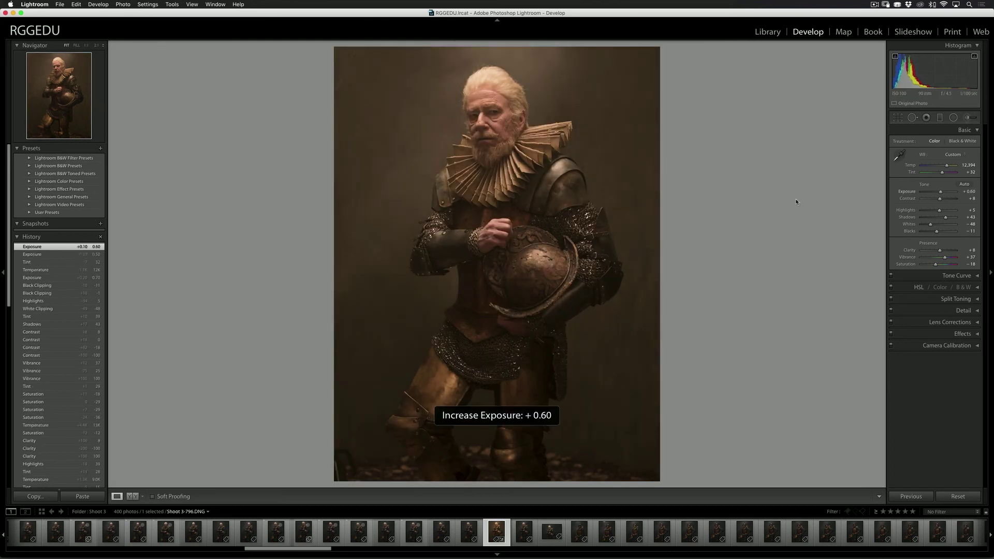
key("y")
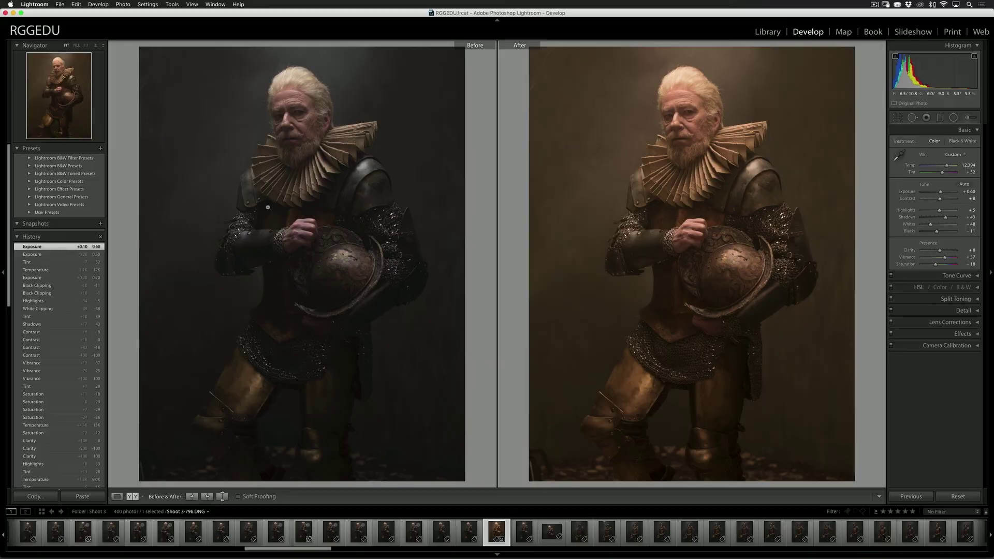